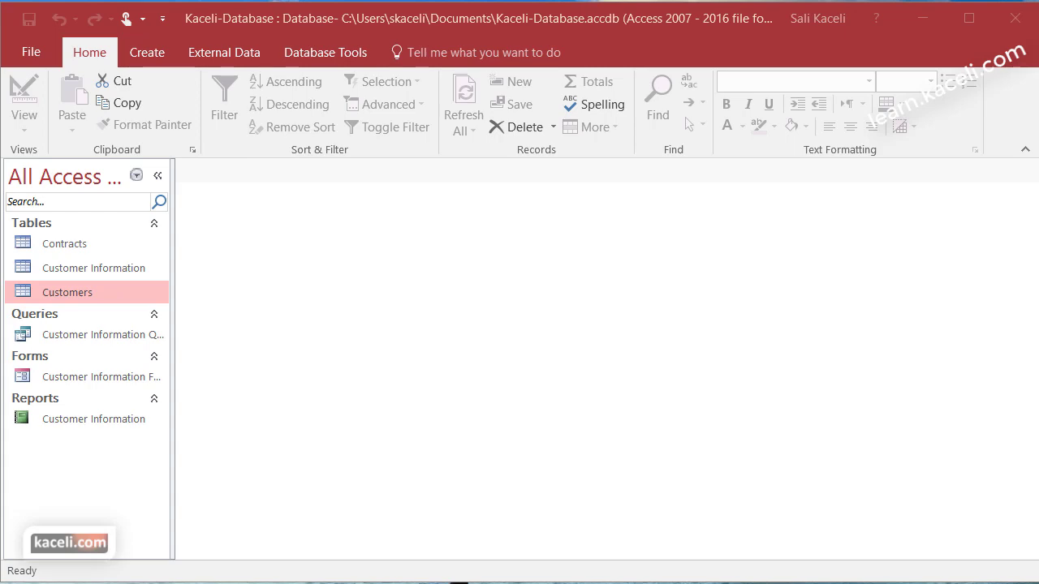
# Switch to the 'Access files for assignment 1' folder and select the InvoicesList file.
pyautogui.hotkey('alt', 'Tab')
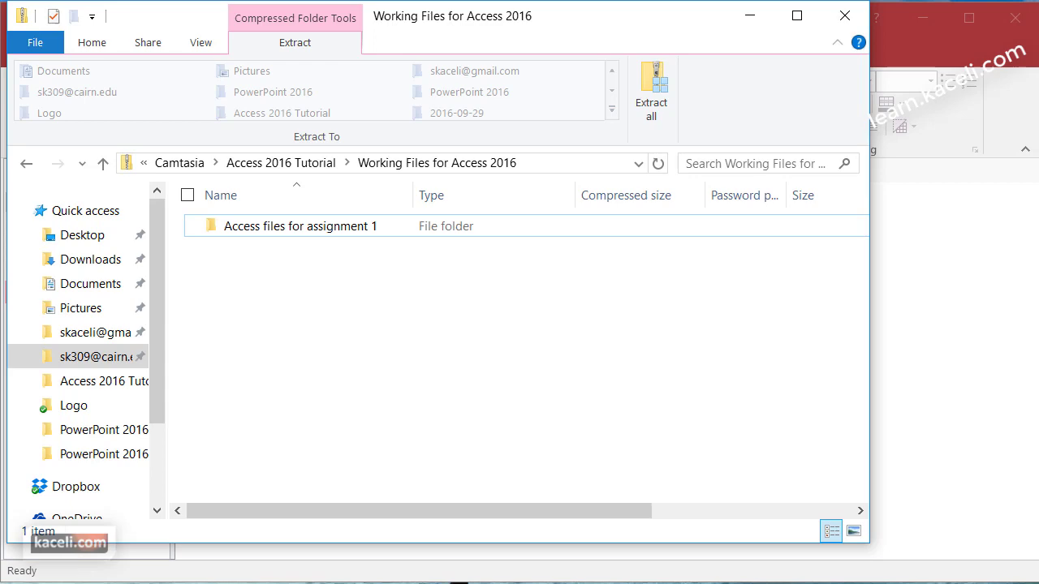
pyautogui.click(307, 324)
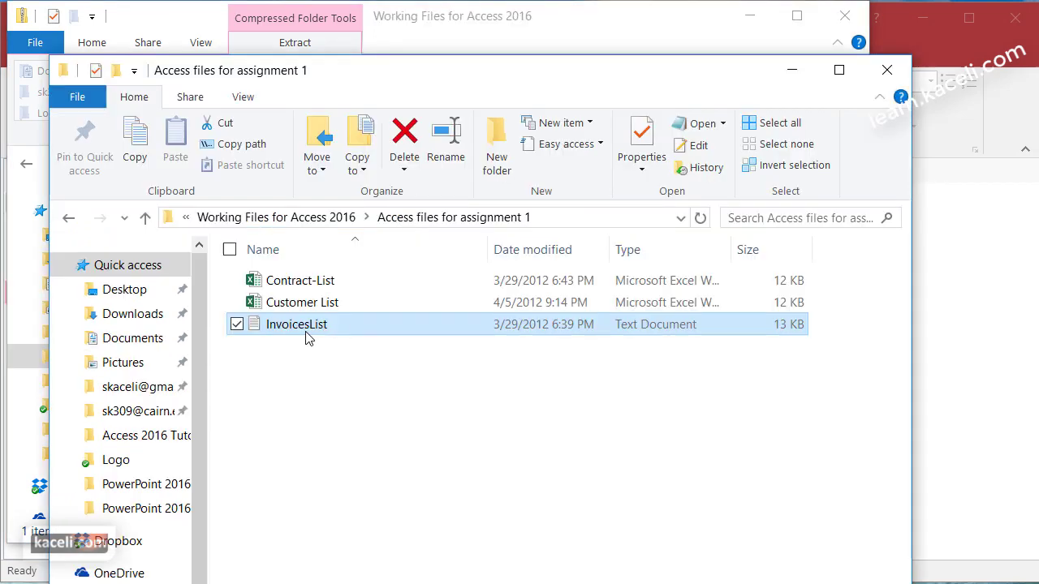
# Open InvoicesList in Notepad and move its window up and left to read the records.
pyautogui.doubleClick(306, 328)
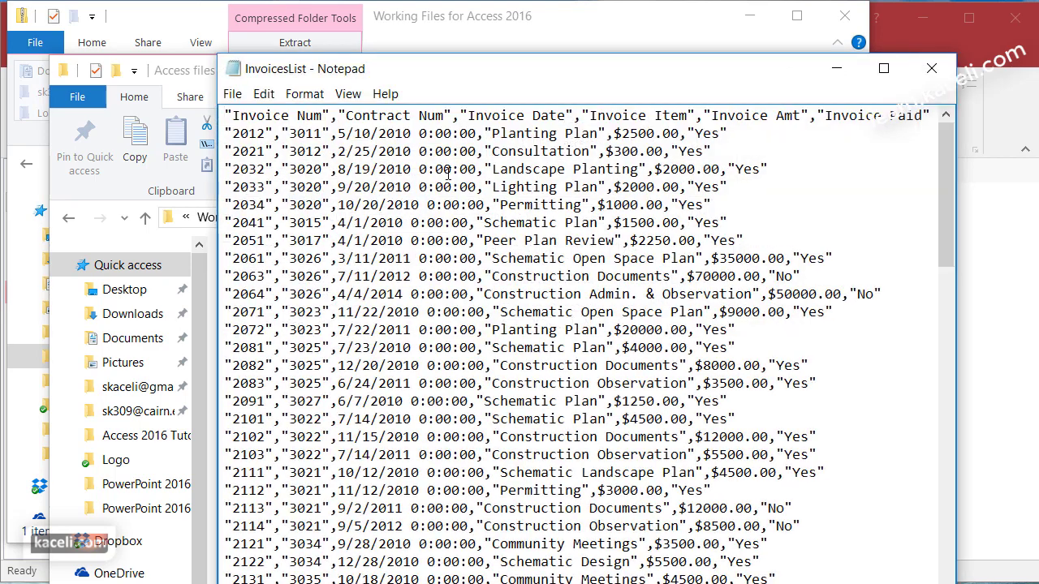
pyautogui.moveTo(456, 63); pyautogui.dragTo(413, 25)
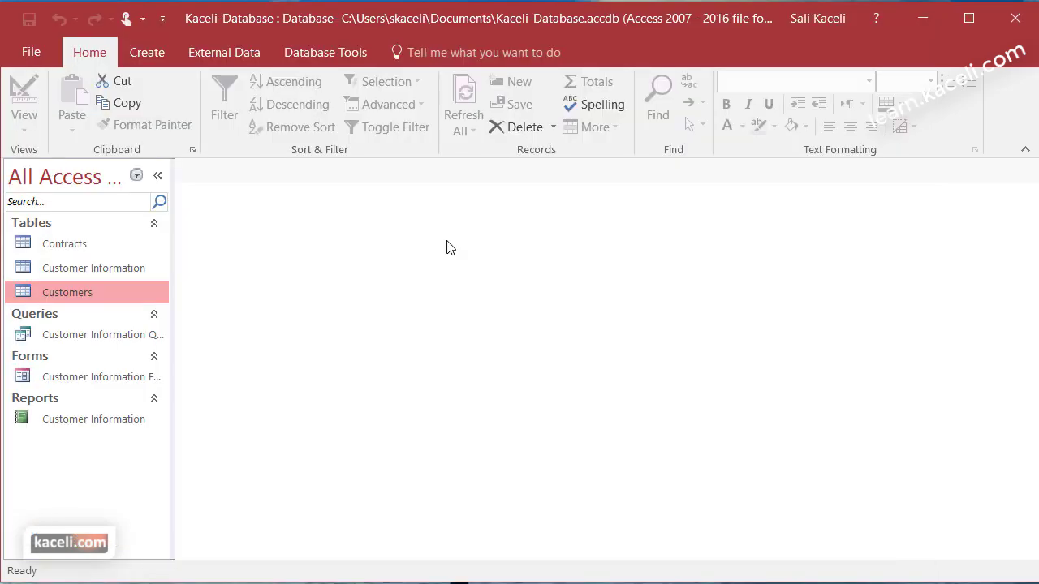
# Start an External Data text-file import with InvoicesList.txt as the source, into a new table.
pyautogui.click(247, 62)
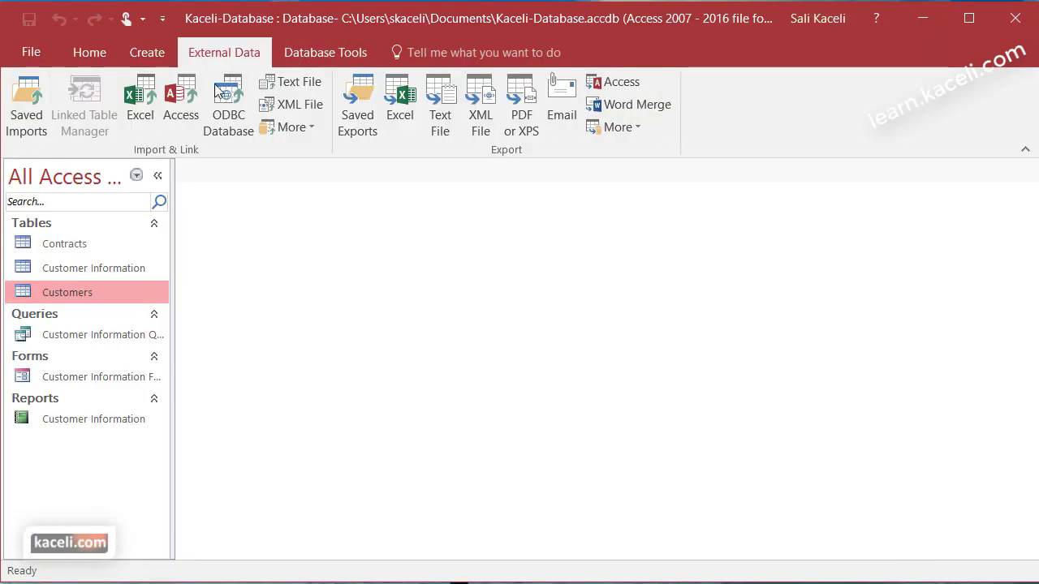
pyautogui.click(294, 87)
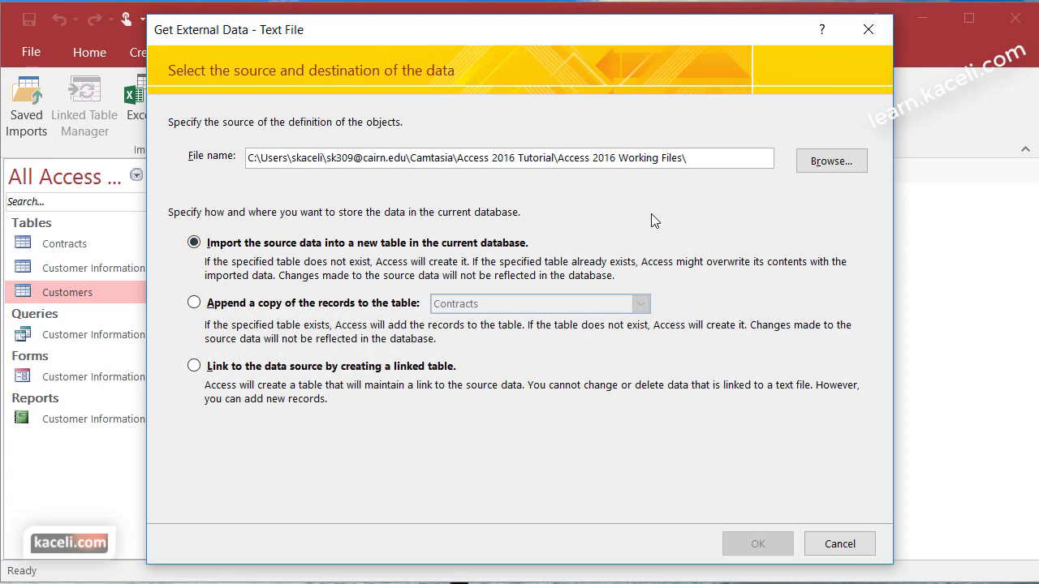
pyautogui.moveTo(691, 158); pyautogui.dragTo(228, 158)
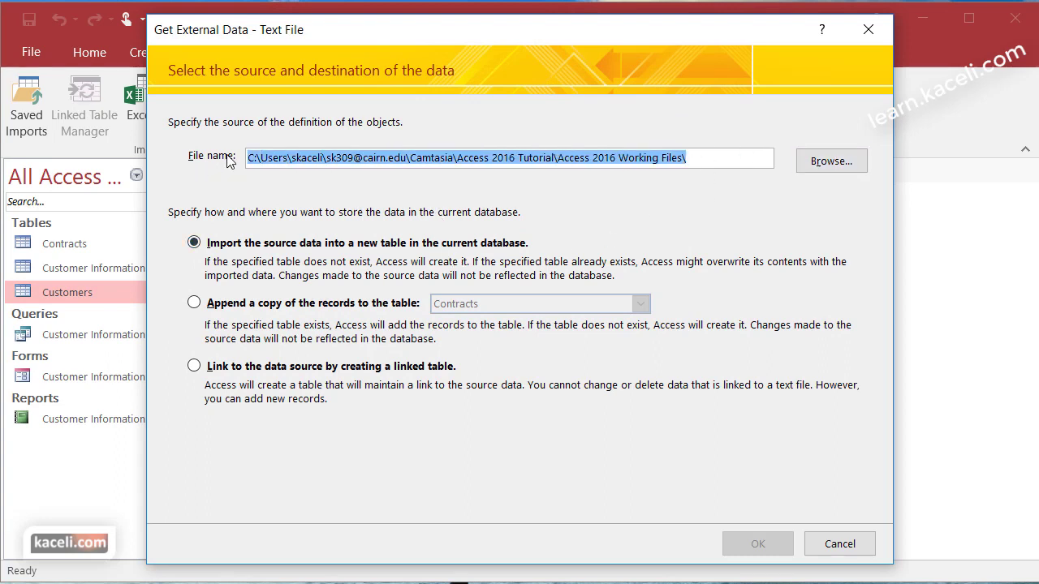
pyautogui.click(822, 159)
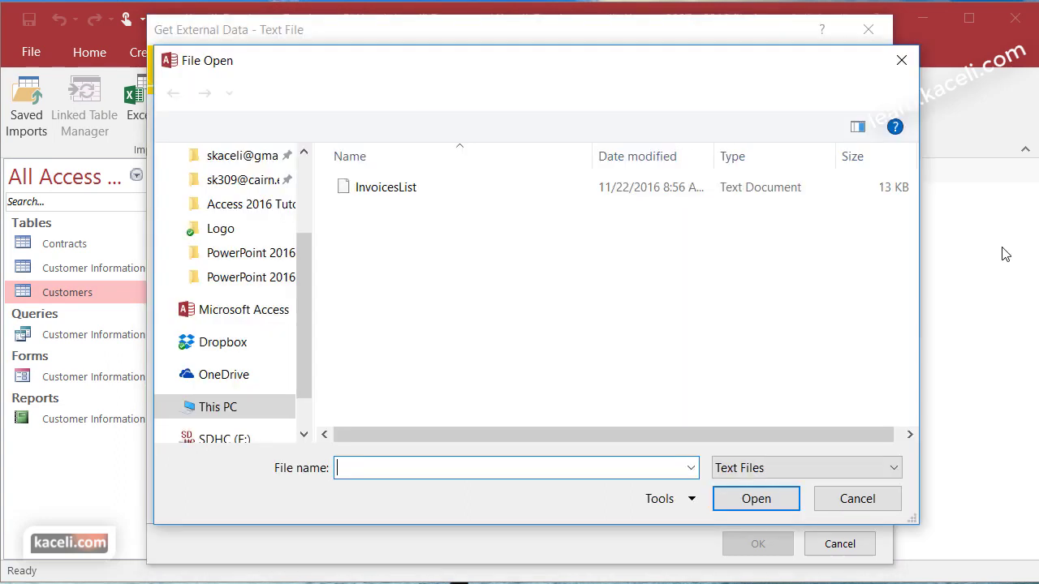
pyautogui.click(398, 195)
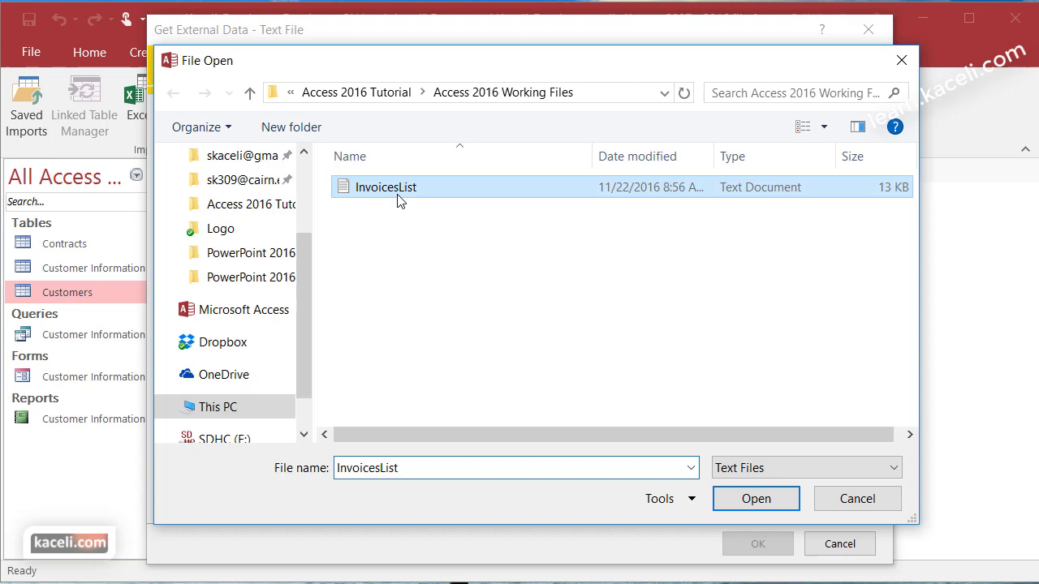
pyautogui.click(754, 504)
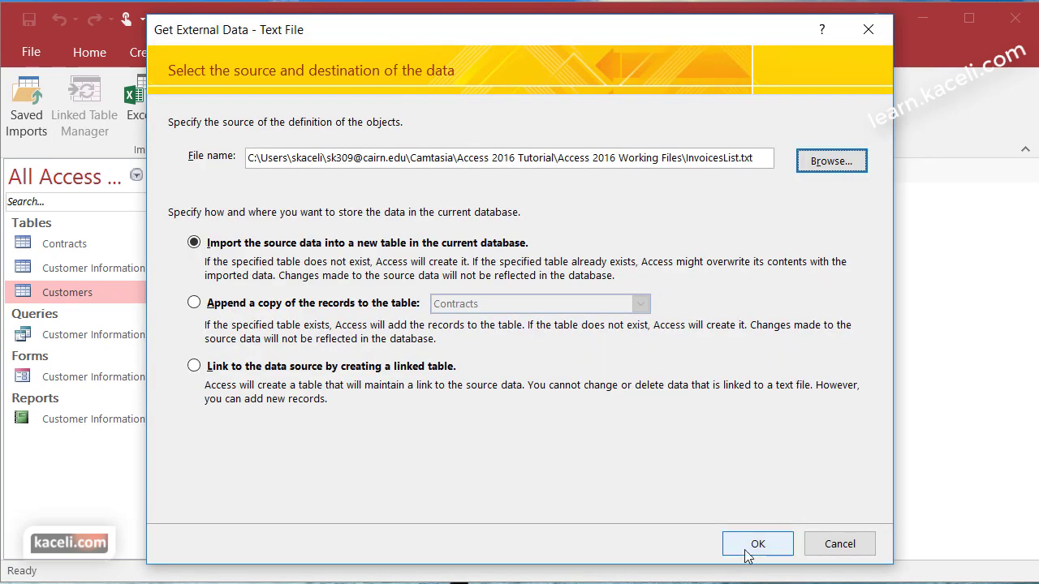
# Set the import as comma-delimited with the first row containing field names.
pyautogui.click(748, 548)
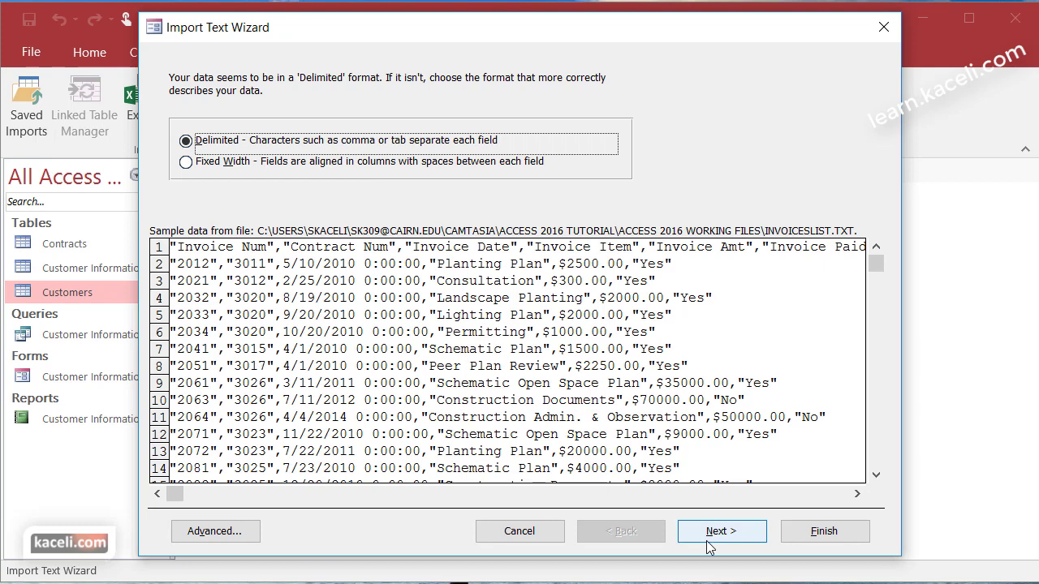
pyautogui.click(732, 541)
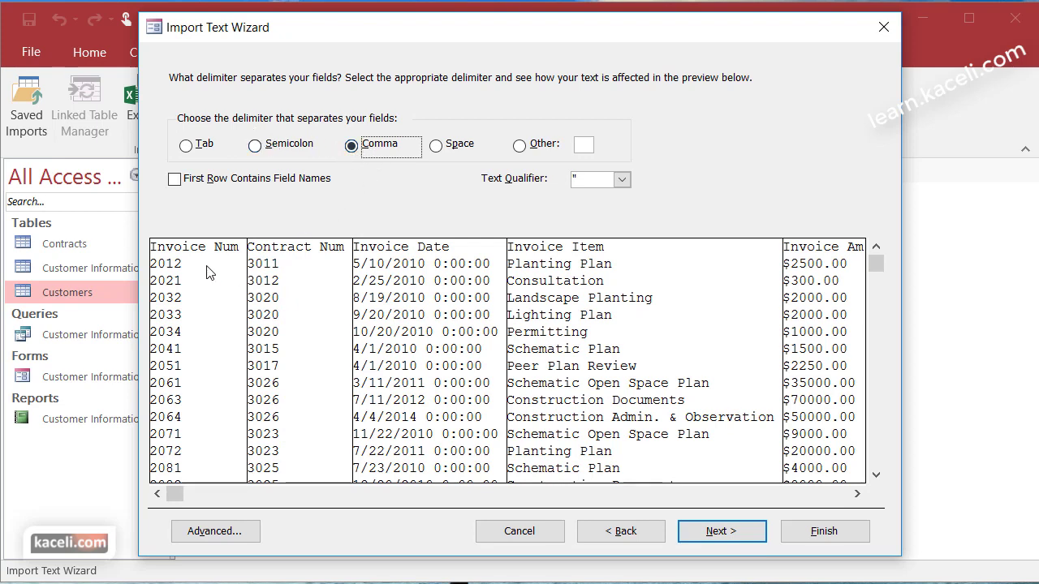
pyautogui.click(588, 533)
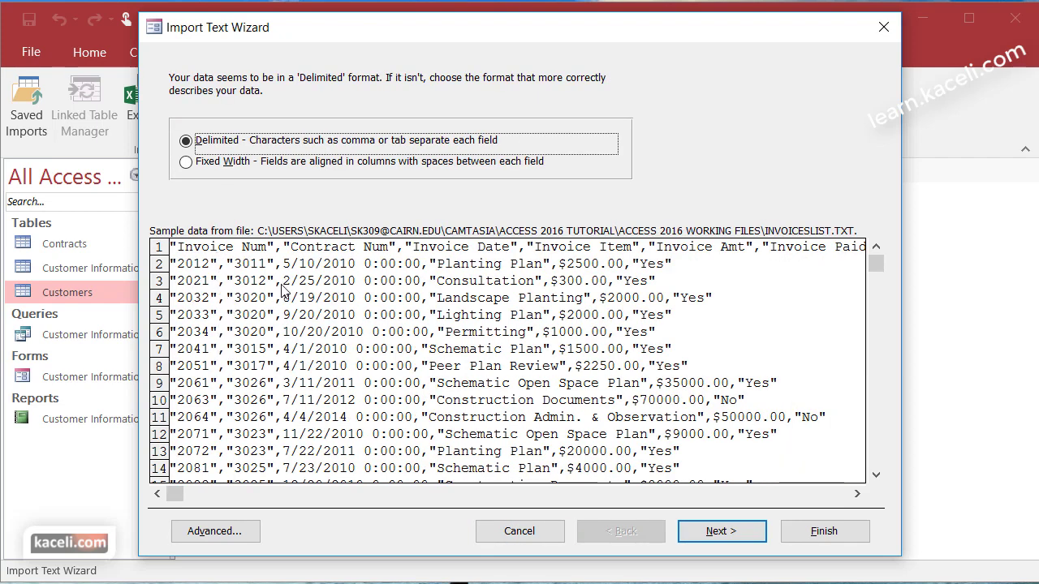
pyautogui.click(738, 534)
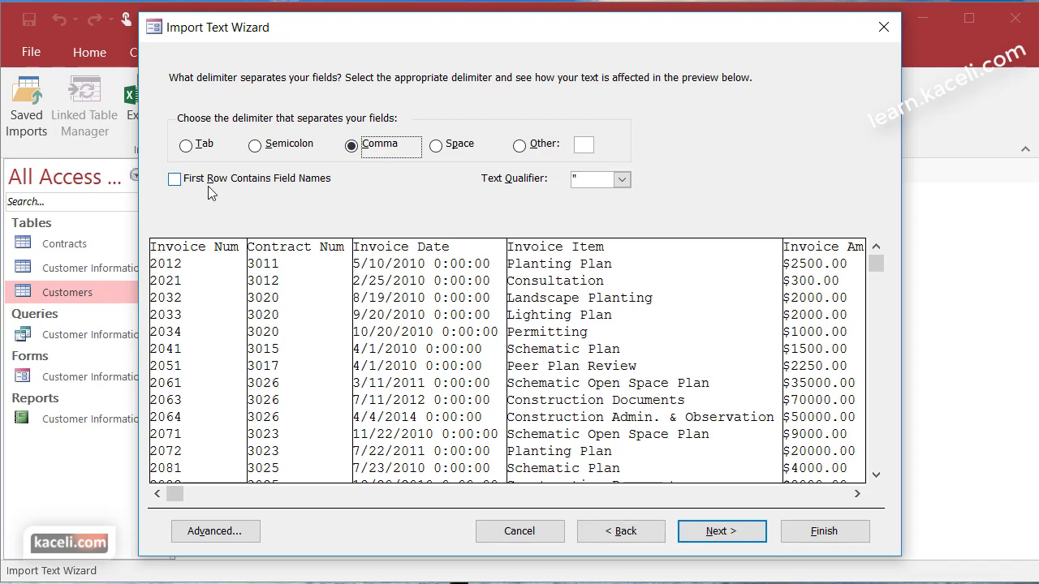
pyautogui.click(174, 180)
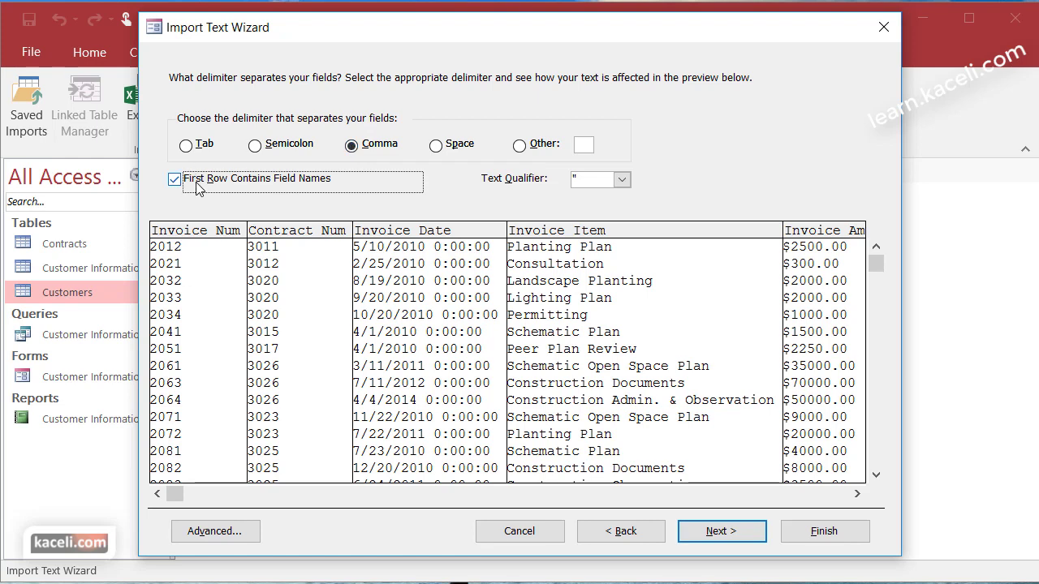
pyautogui.click(730, 534)
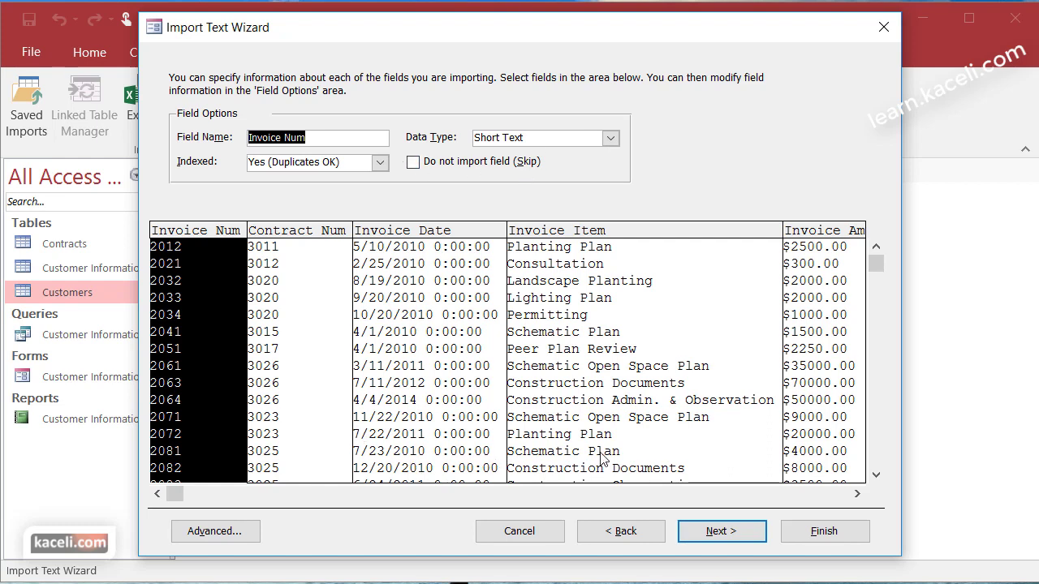
# Choose Invoice Num as primary key and rename the destination table to Invoices.
pyautogui.click(722, 532)
pyautogui.click(387, 152)
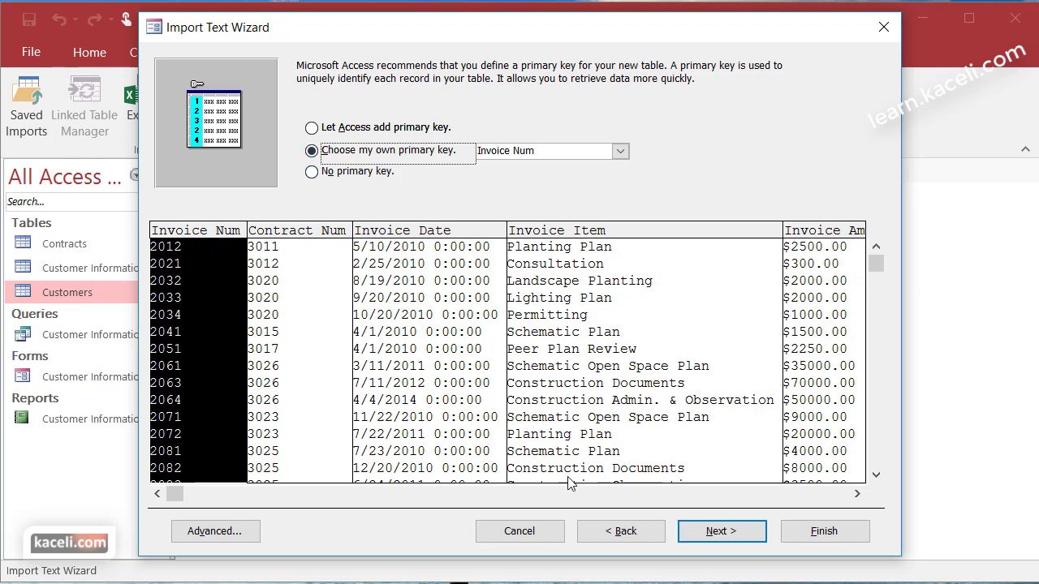
pyautogui.click(733, 532)
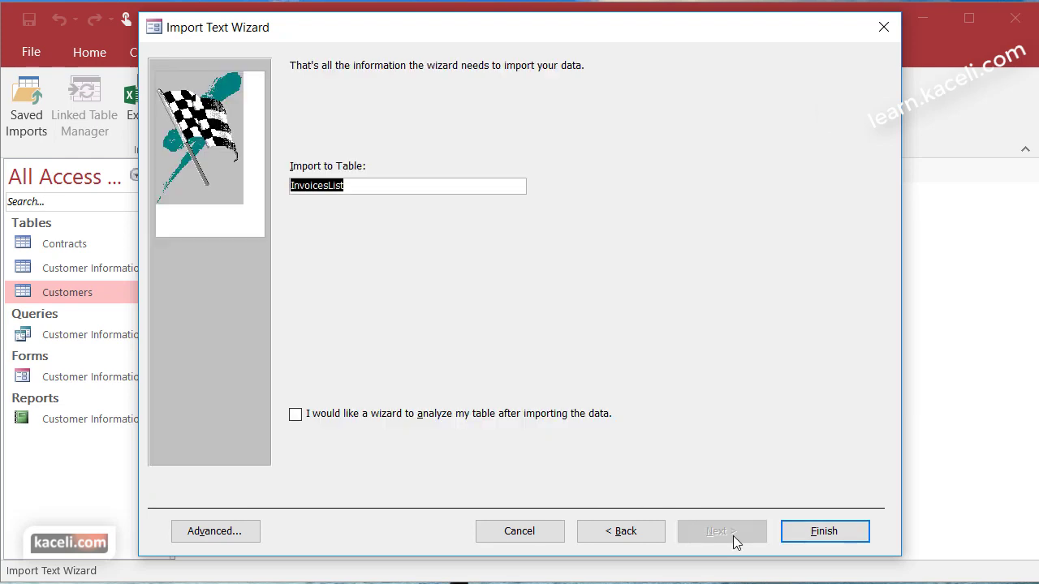
pyautogui.click(347, 186)
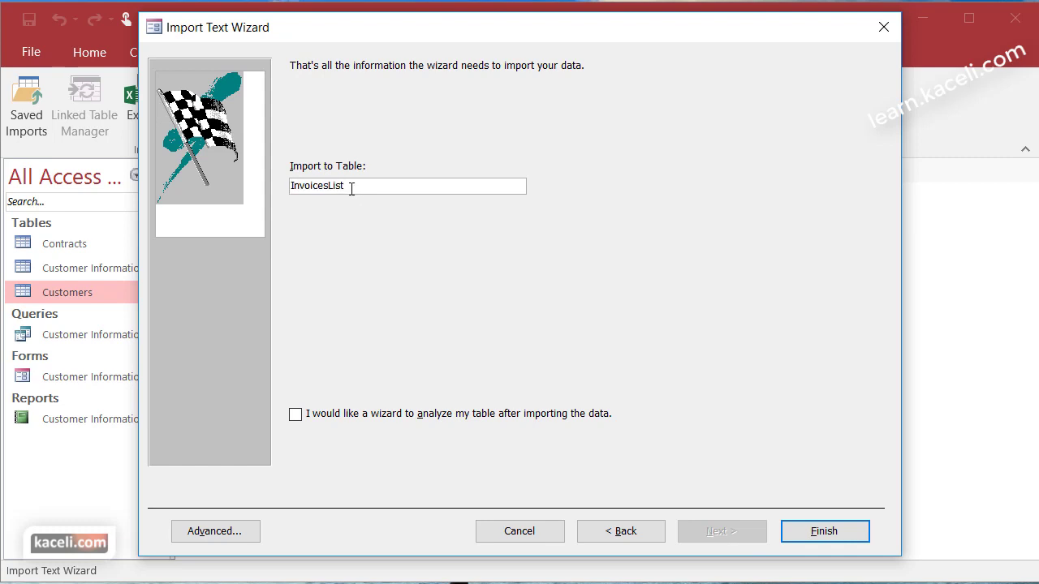
pyautogui.hotkey('shift', 'Left')
pyautogui.hotkey('shift', 'Left')
pyautogui.hotkey('shift', 'Left')
pyautogui.hotkey('shift', 'Left')
pyautogui.press('BackSpace')
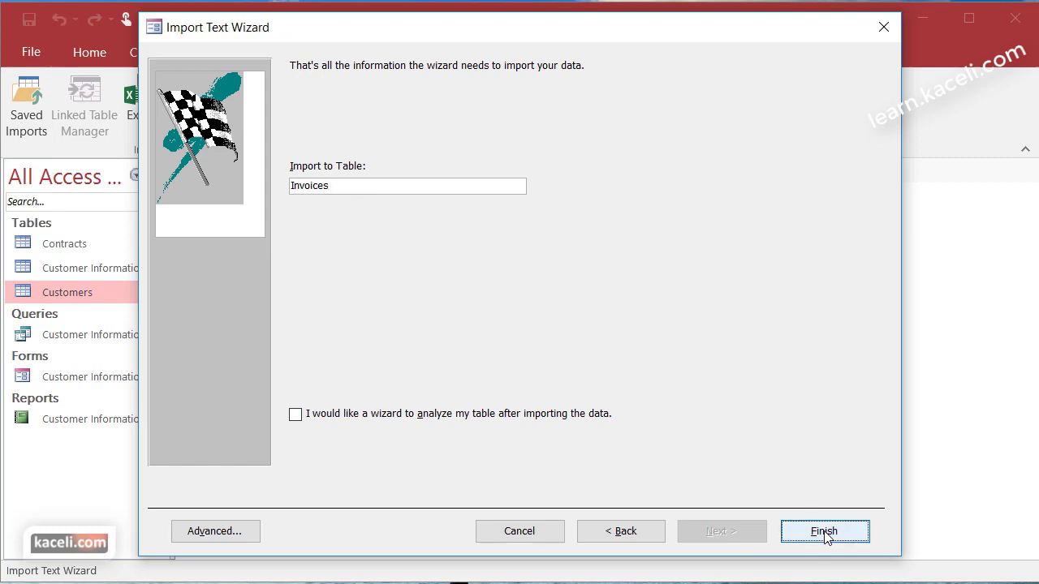
# Finish the import and open the new Invoices table and the Customers table.
pyautogui.click(824, 533)
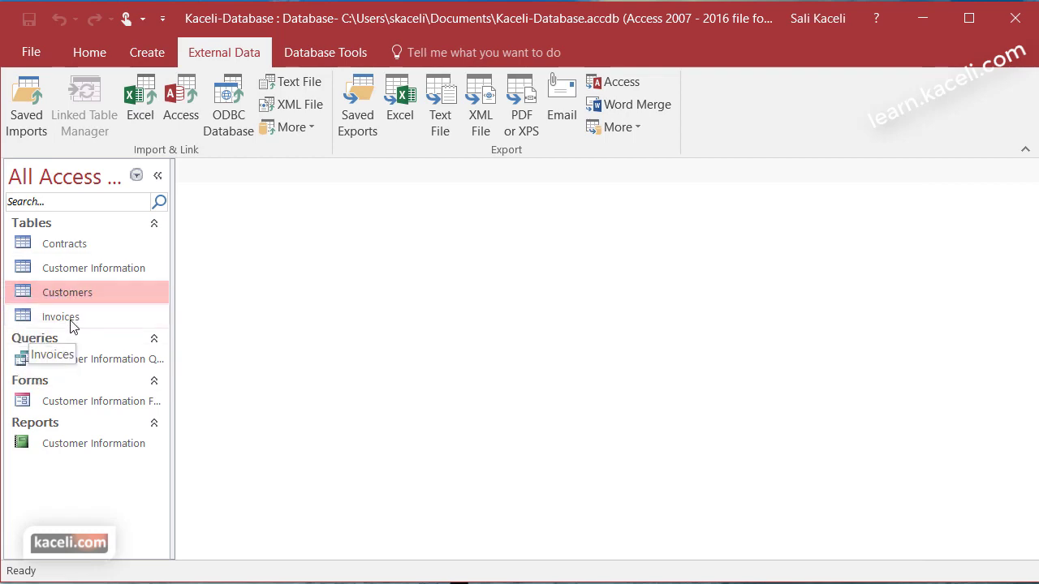
pyautogui.doubleClick(70, 319)
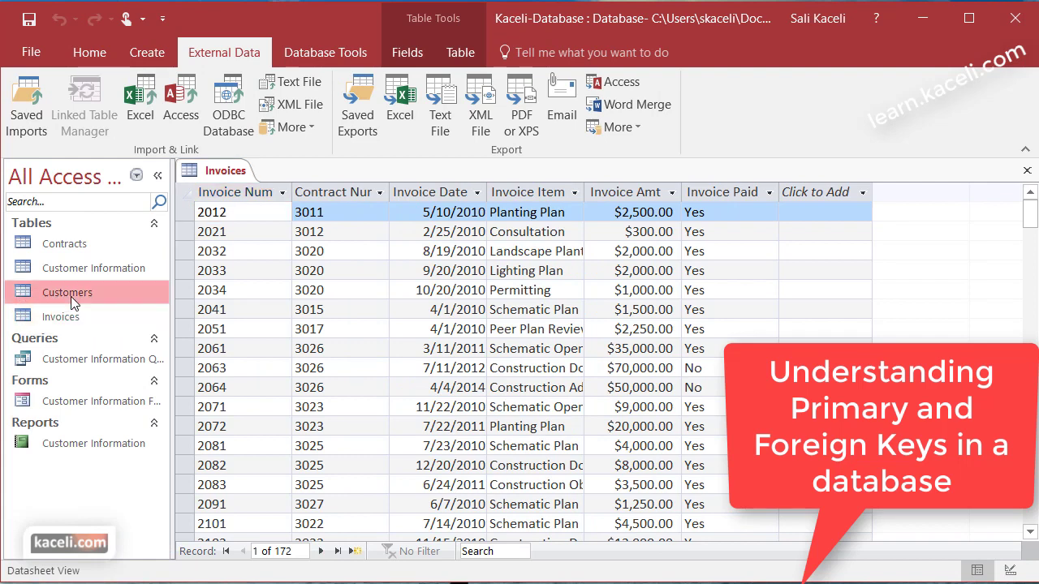
pyautogui.doubleClick(70, 296)
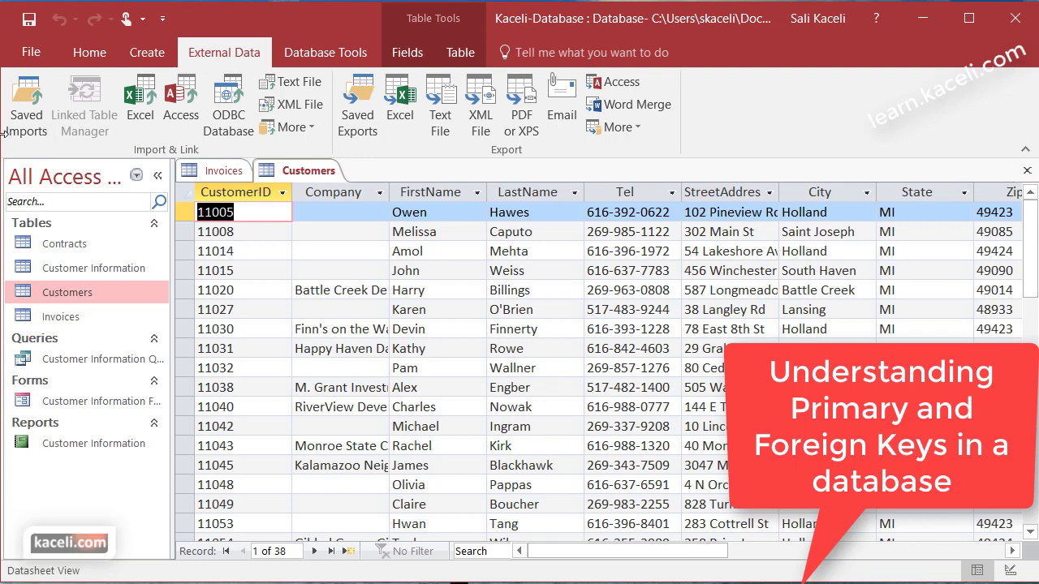
# View Customers in Design view, compare Company and CustomerID key properties, then close it.
pyautogui.click(89, 52)
pyautogui.click(27, 130)
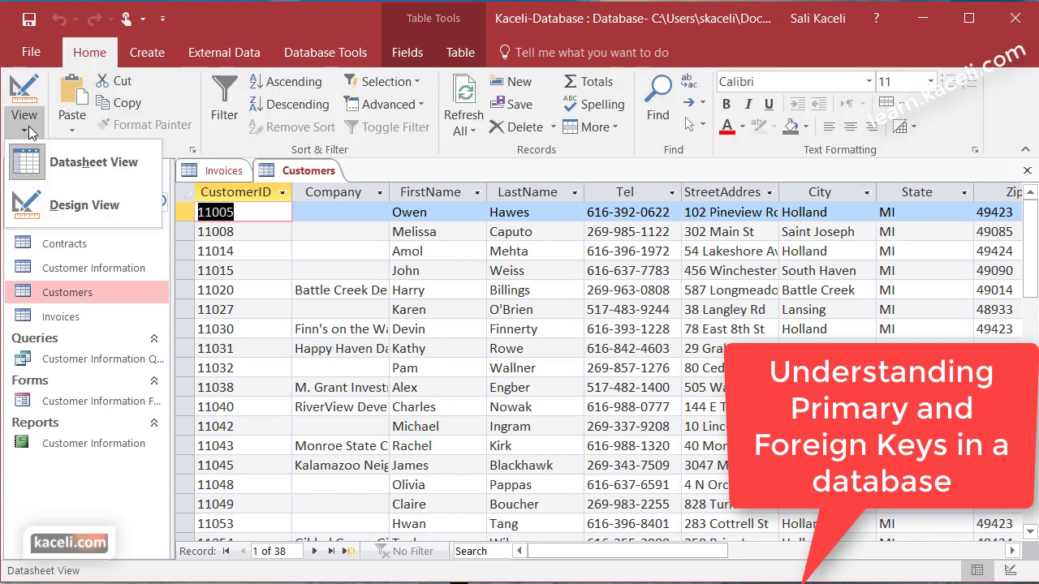
pyautogui.click(61, 203)
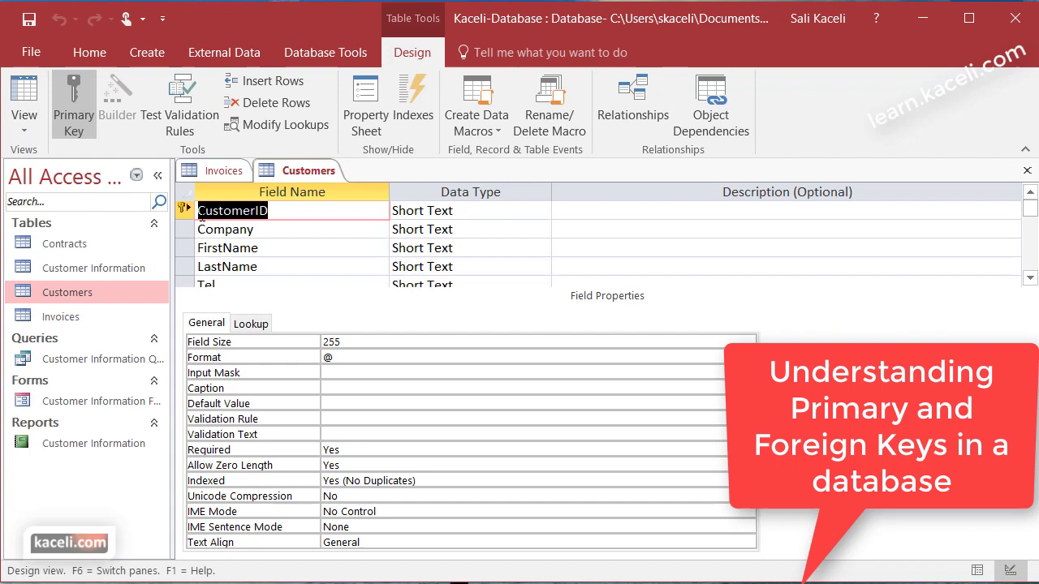
pyautogui.click(229, 231)
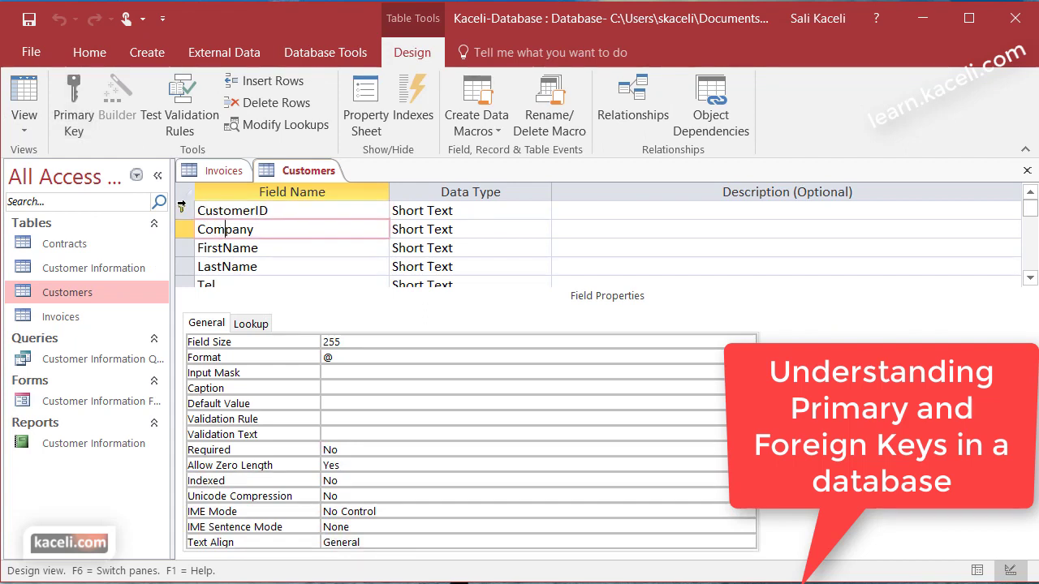
pyautogui.click(216, 211)
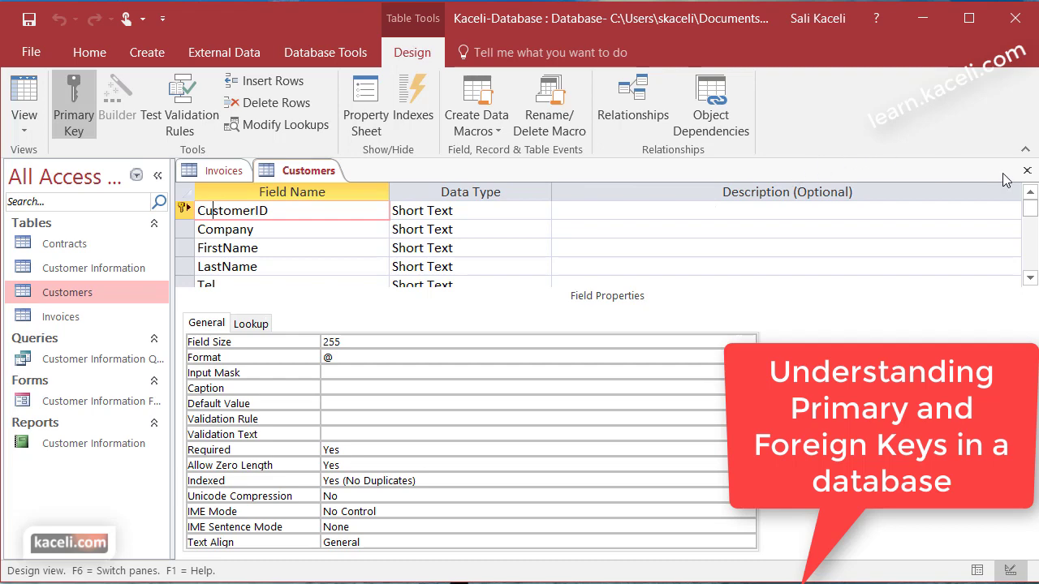
pyautogui.click(1026, 170)
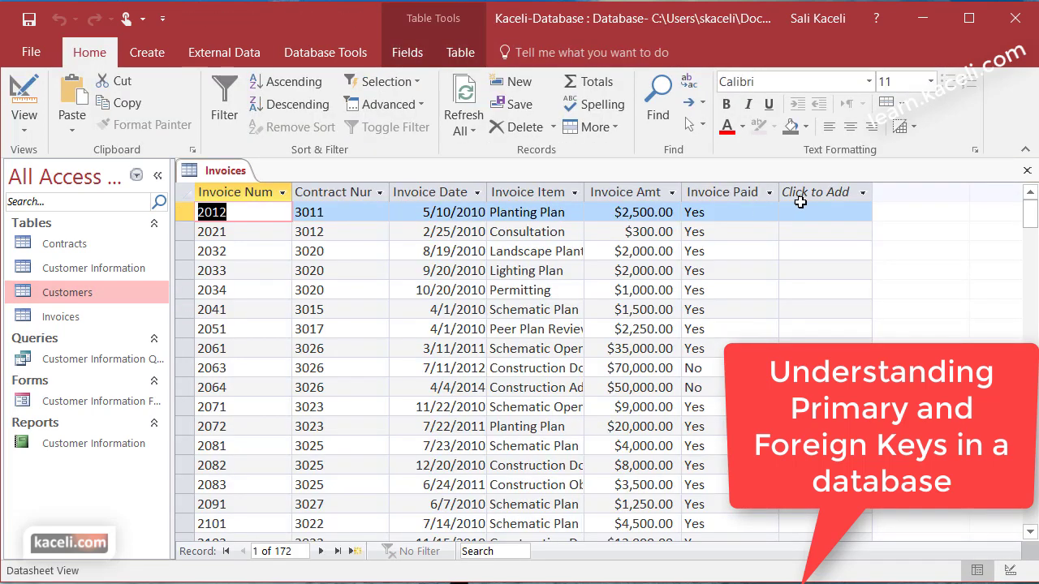
# Close the Invoices datasheet and open the Contracts table in Design view.
pyautogui.click(1027, 170)
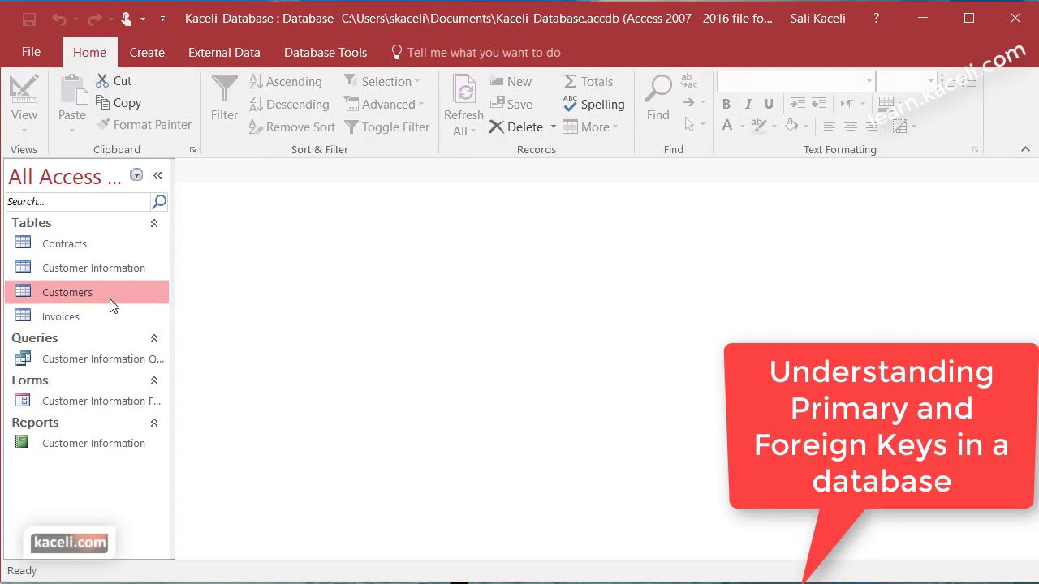
pyautogui.doubleClick(60, 247)
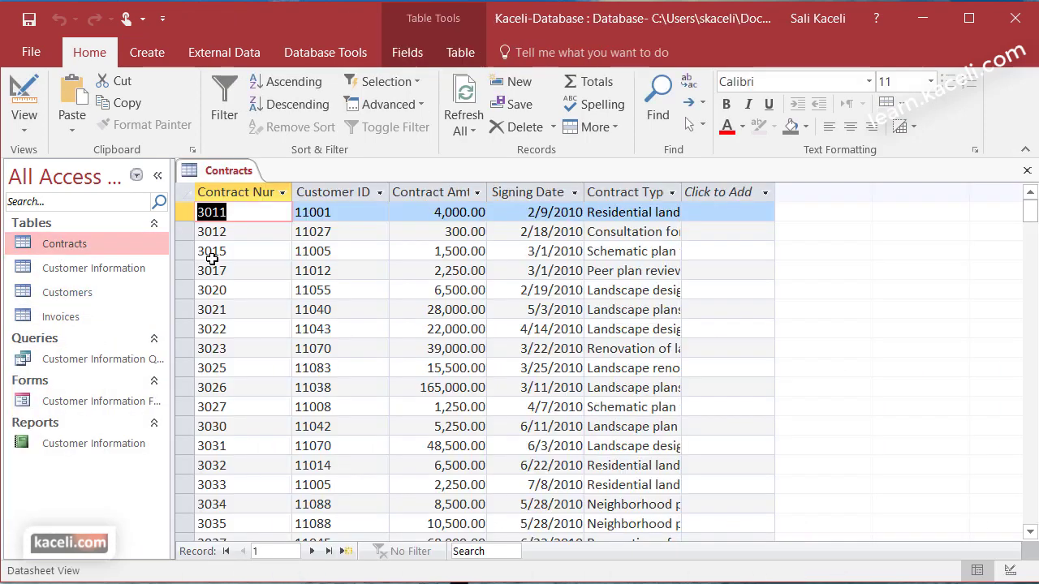
pyautogui.click(24, 121)
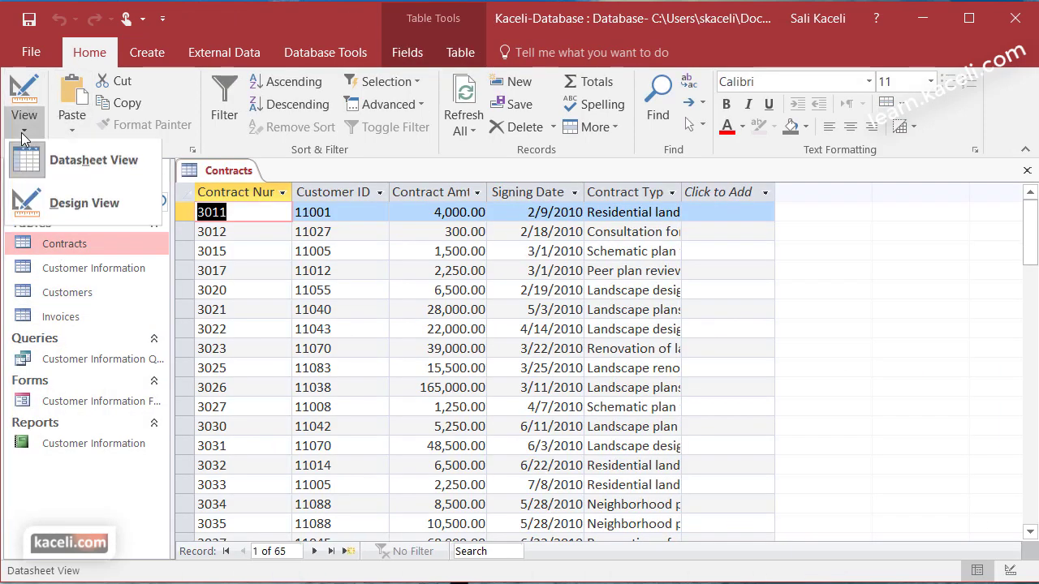
pyautogui.click(32, 203)
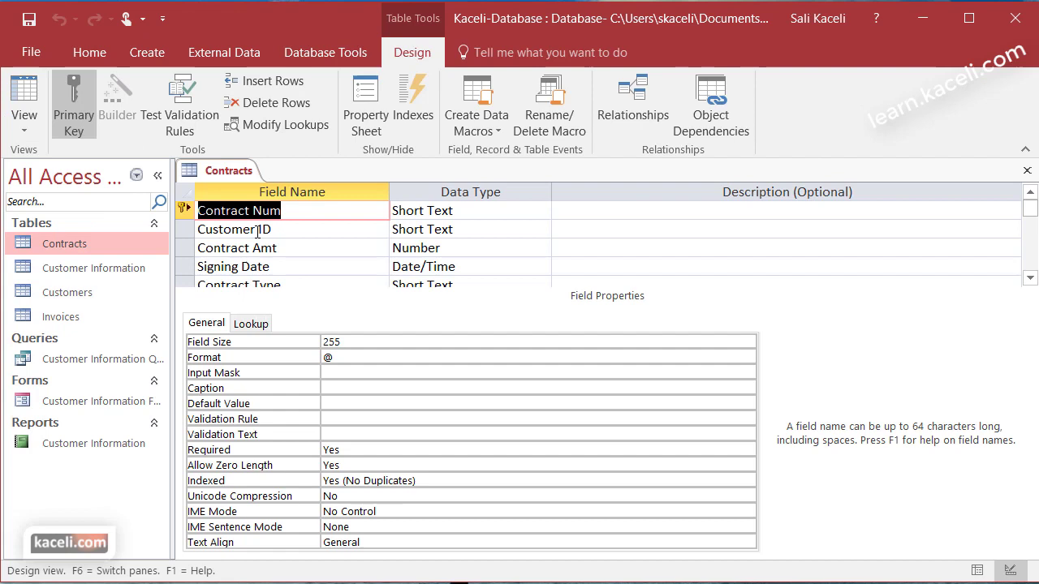
# Inspect the Contract Num and Customer ID fields, then open the Customers datasheet.
pyautogui.click(299, 212)
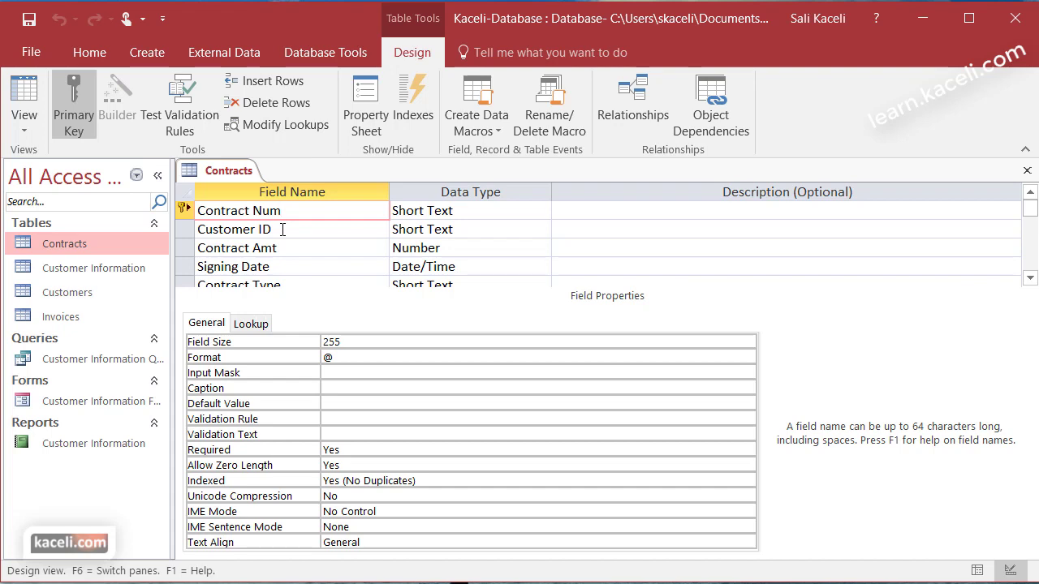
pyautogui.click(317, 234)
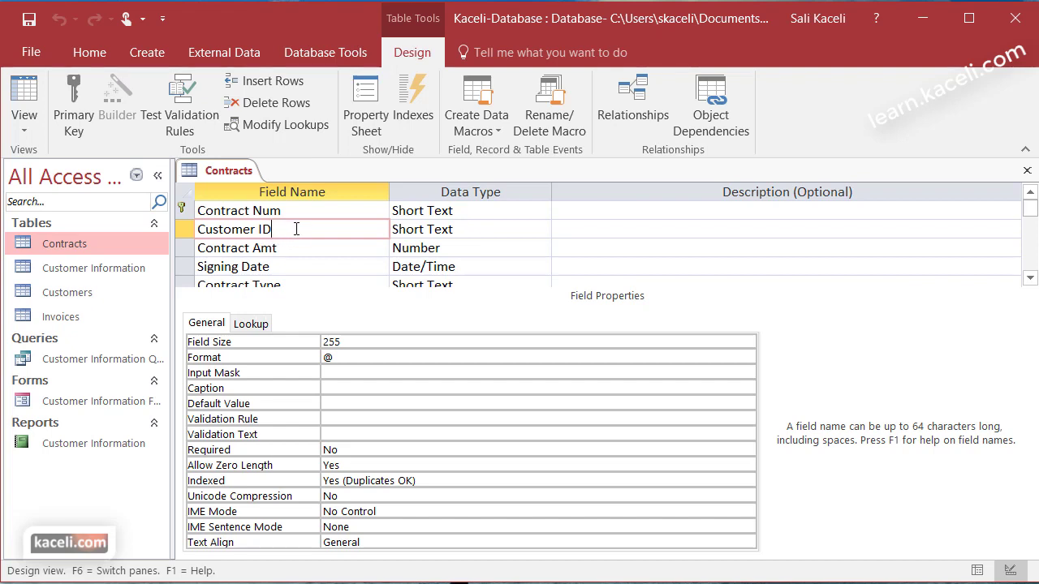
pyautogui.doubleClick(50, 294)
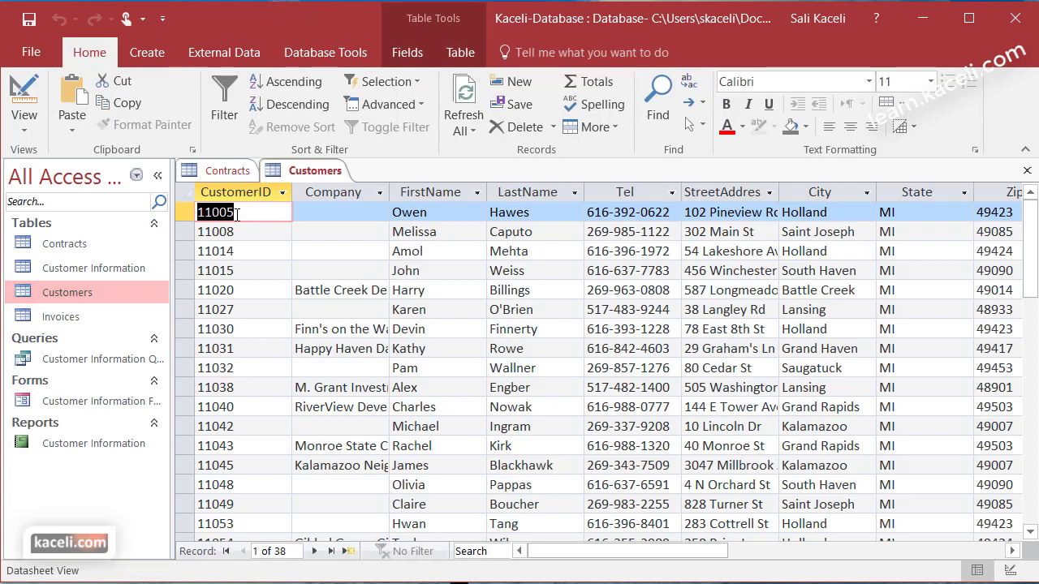
# Close the Customers datasheet tab with Ctrl+F4.
pyautogui.hotkey('ctrl', 'F4')
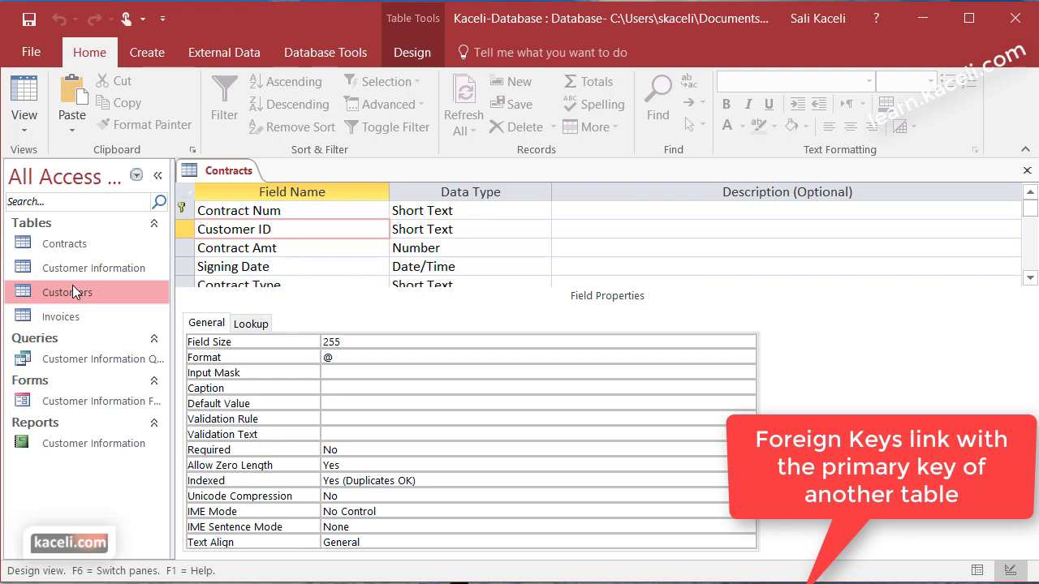
# Select Customers in the pane, recheck the Customer ID field, then close the Contracts design.
pyautogui.click(73, 292)
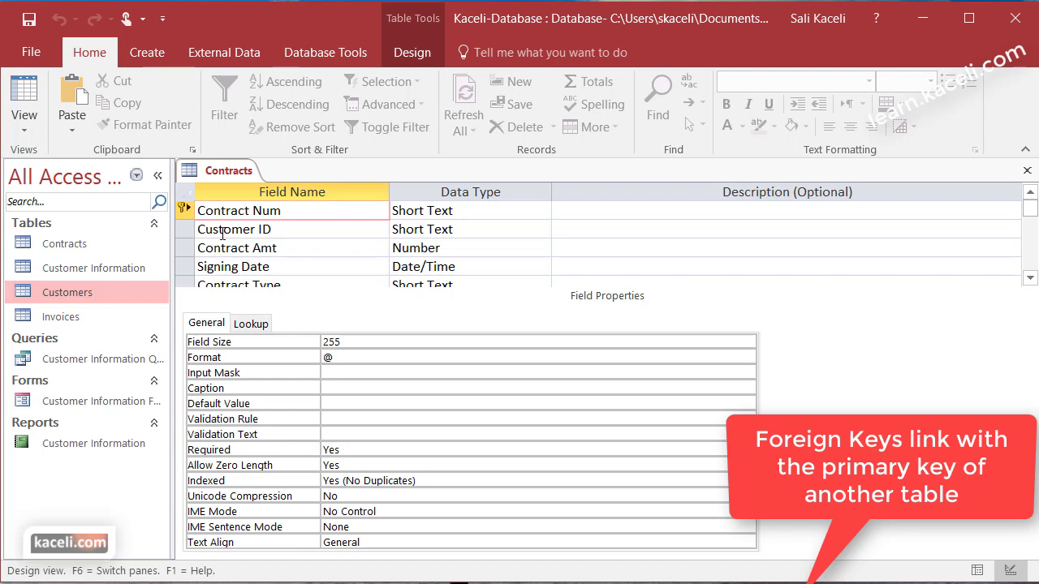
pyautogui.click(234, 218)
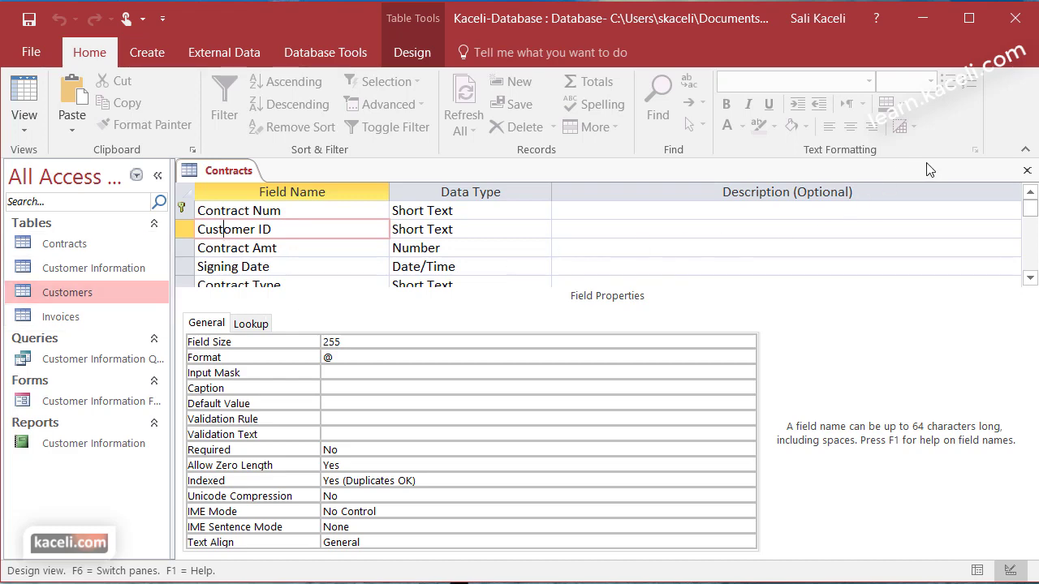
pyautogui.click(1026, 171)
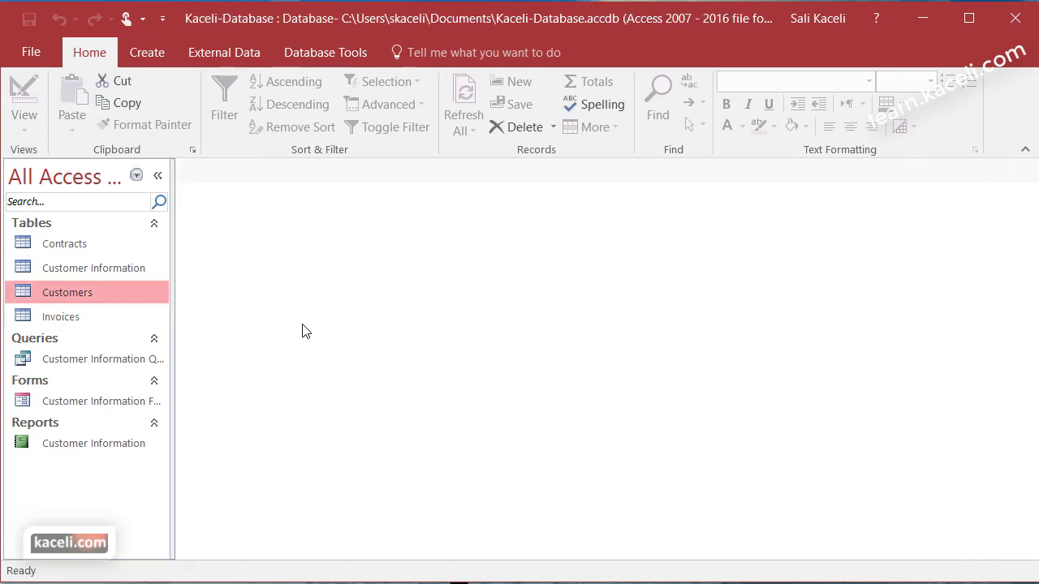
# Open Customers and Contracts datasheets, select customer 11005 on contract 3033, and compare tabs.
pyautogui.doubleClick(60, 291)
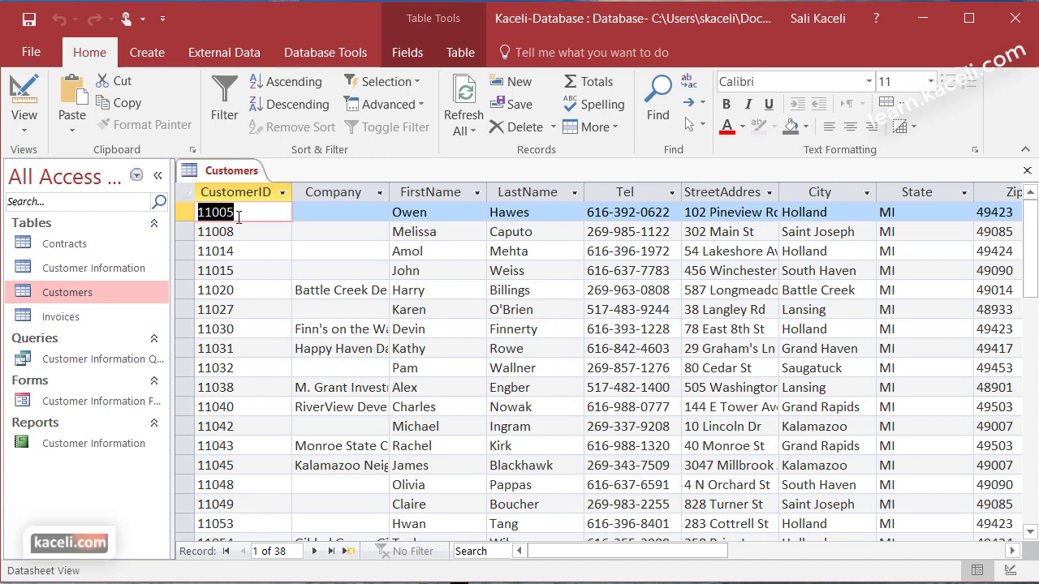
pyautogui.click(80, 244)
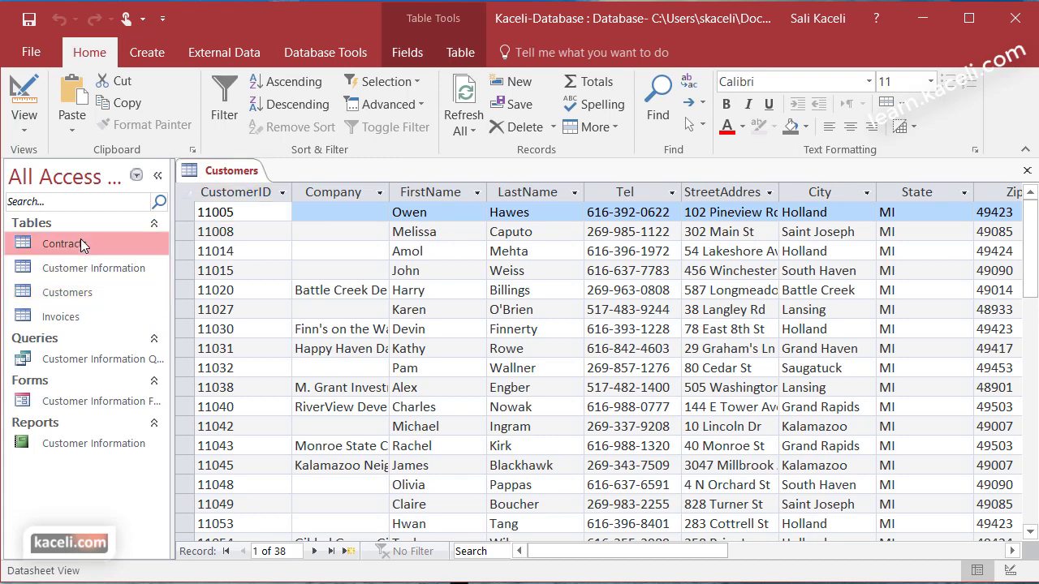
pyautogui.doubleClick(80, 243)
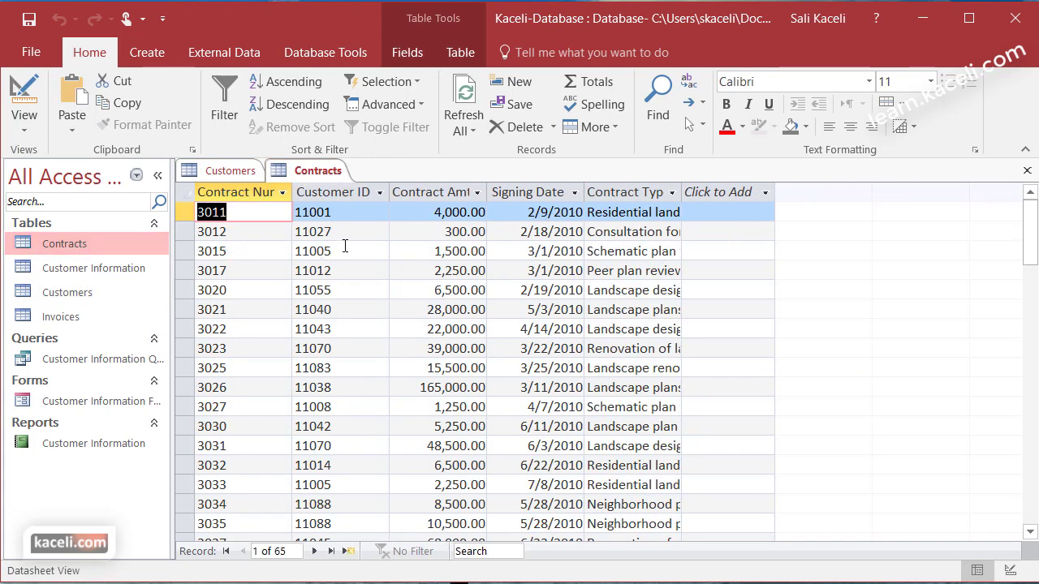
pyautogui.click(349, 489)
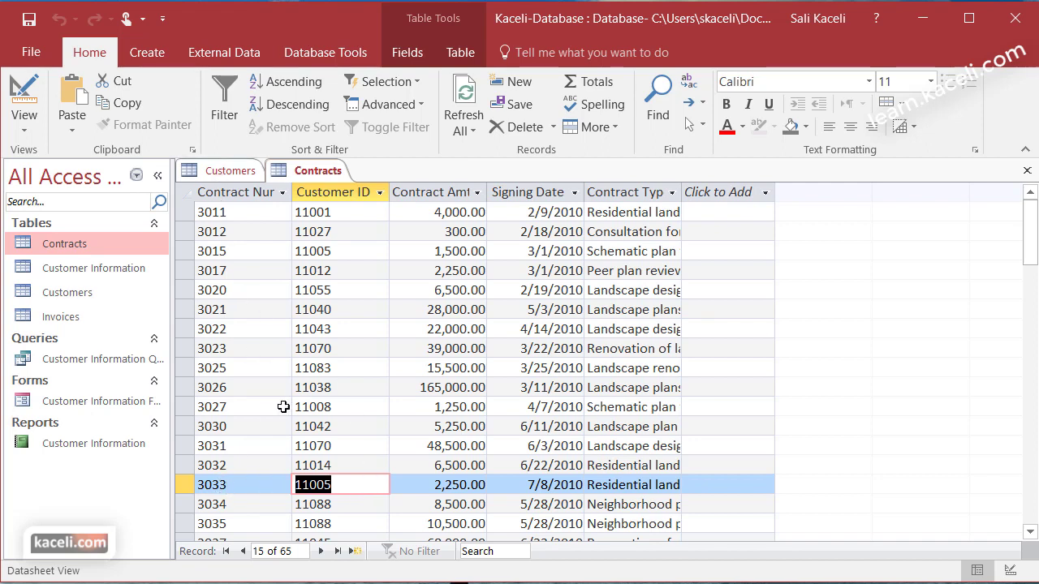
pyautogui.click(228, 171)
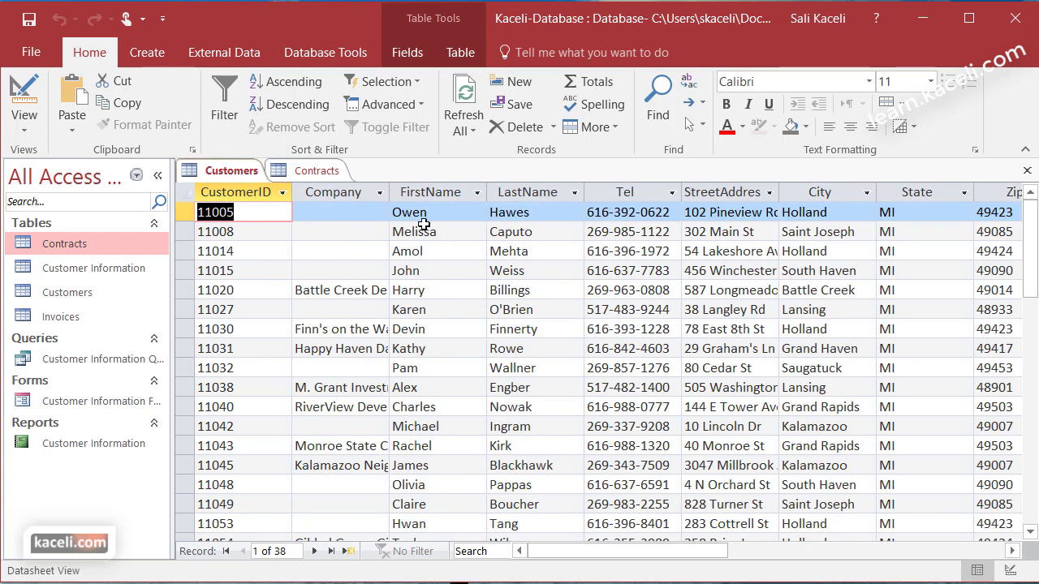
pyautogui.click(314, 171)
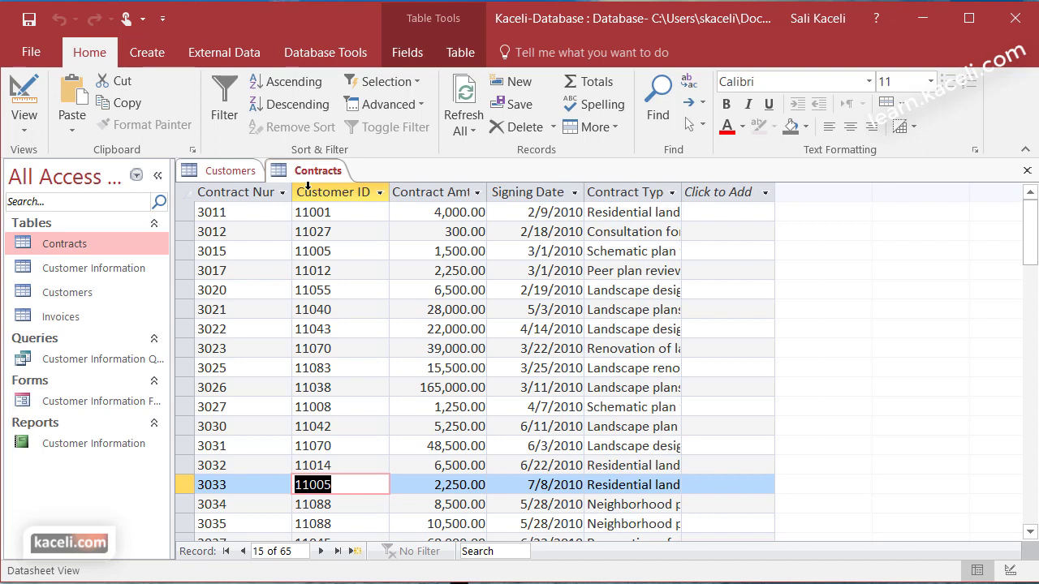
# Open the Invoices datasheet and toggle between it and the Contracts tab.
pyautogui.click(61, 317)
pyautogui.doubleClick(62, 316)
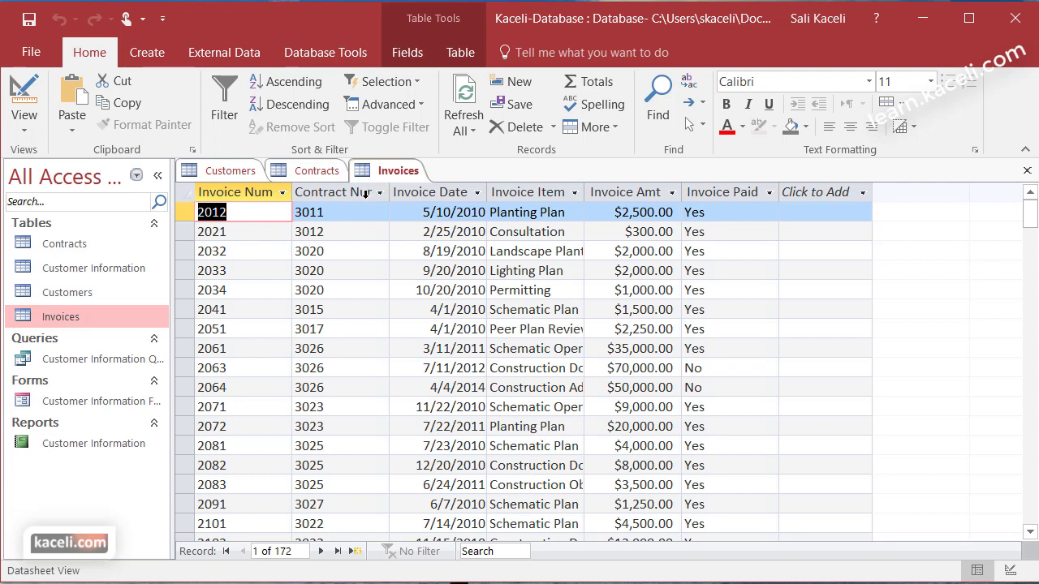
pyautogui.click(316, 172)
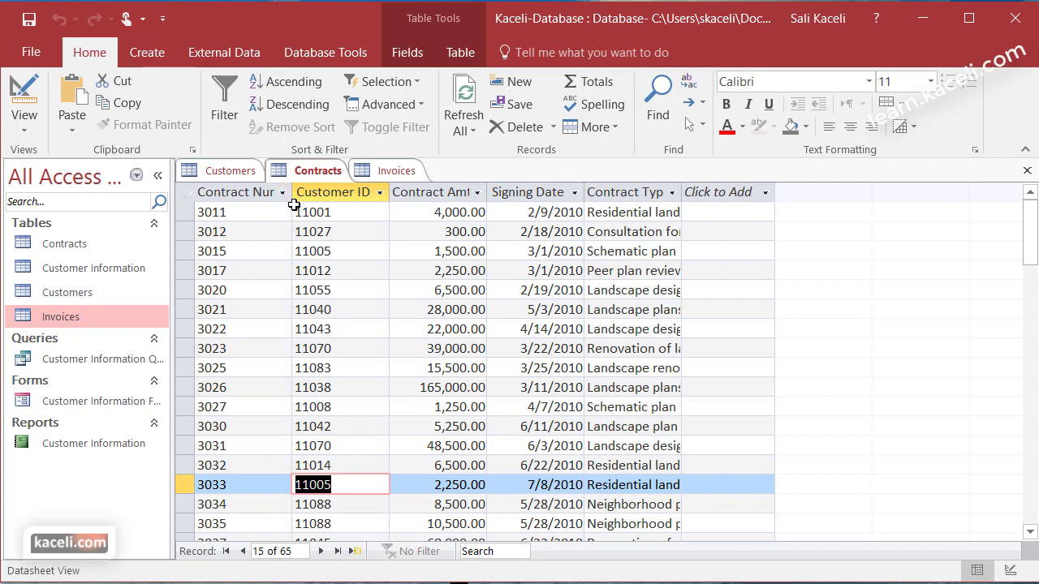
pyautogui.hotkey('ctrl', 'F6')
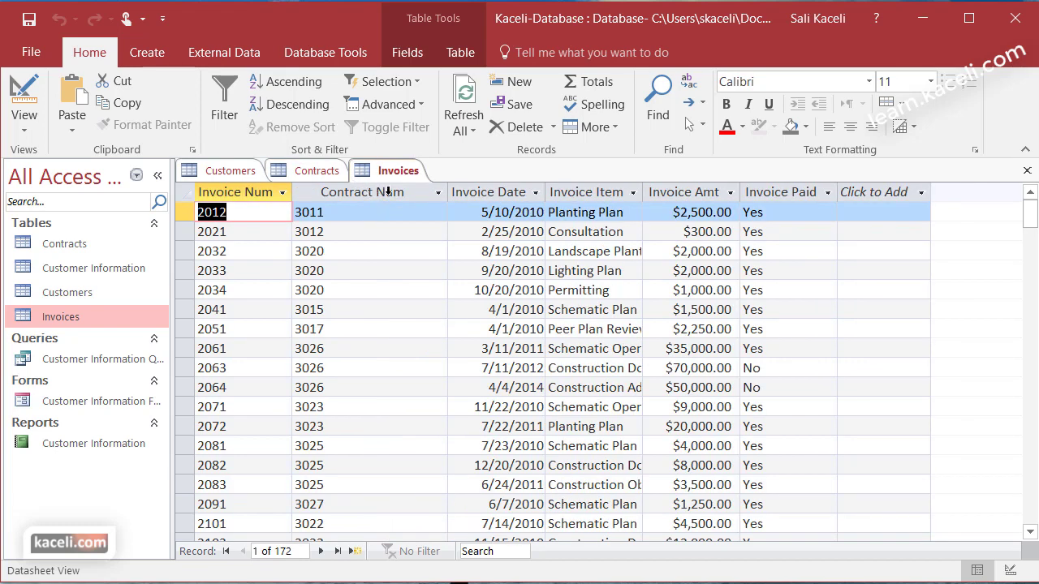
# Switch the Invoices table to Design view and inspect the Contract Num field's properties.
pyautogui.hotkey('ctrl', '.')
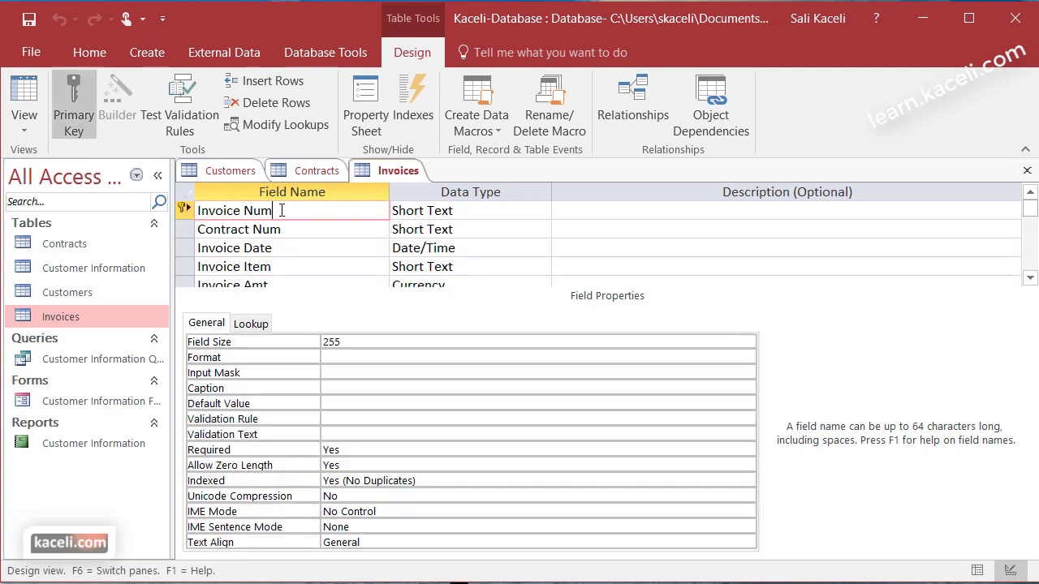
pyautogui.click(285, 229)
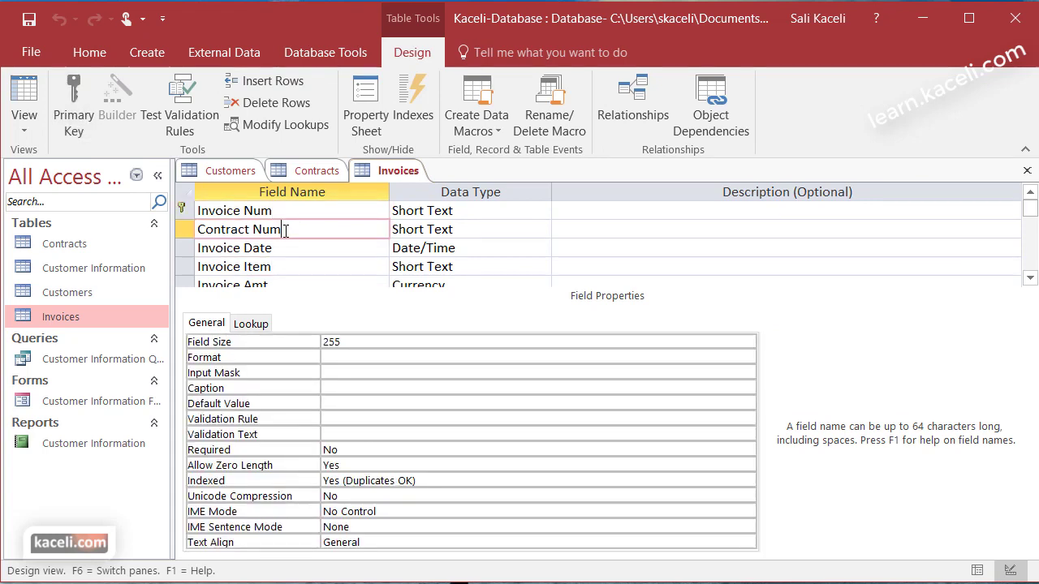